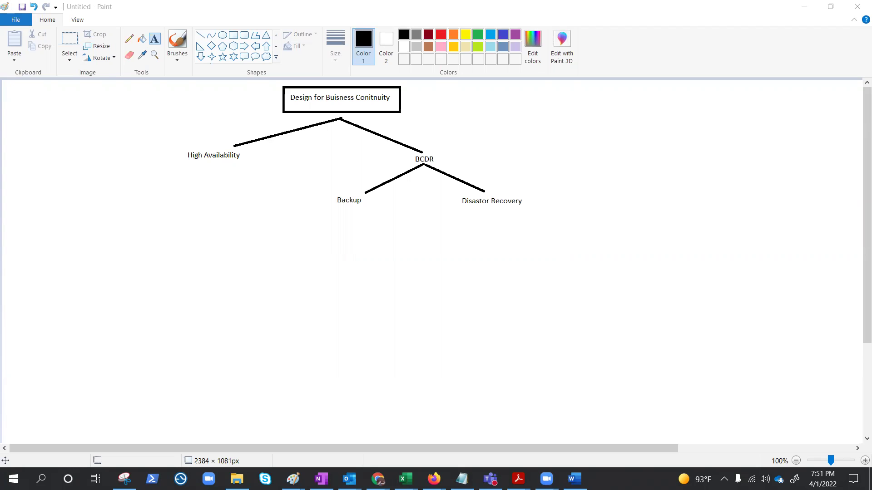
Try several text boxes around the tree labels, then discard them all as empty
click(420, 220)
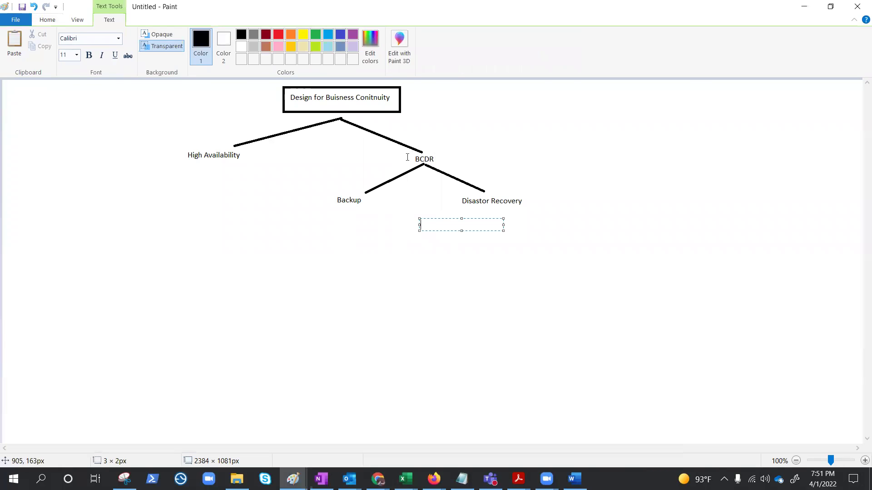
drag(403, 156, 457, 166)
click(584, 159)
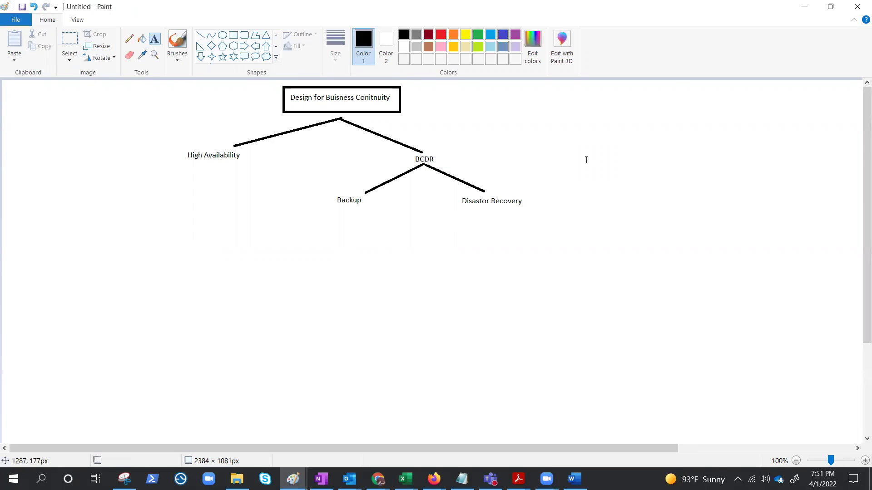
click(475, 249)
drag(312, 183, 407, 209)
drag(457, 191, 540, 211)
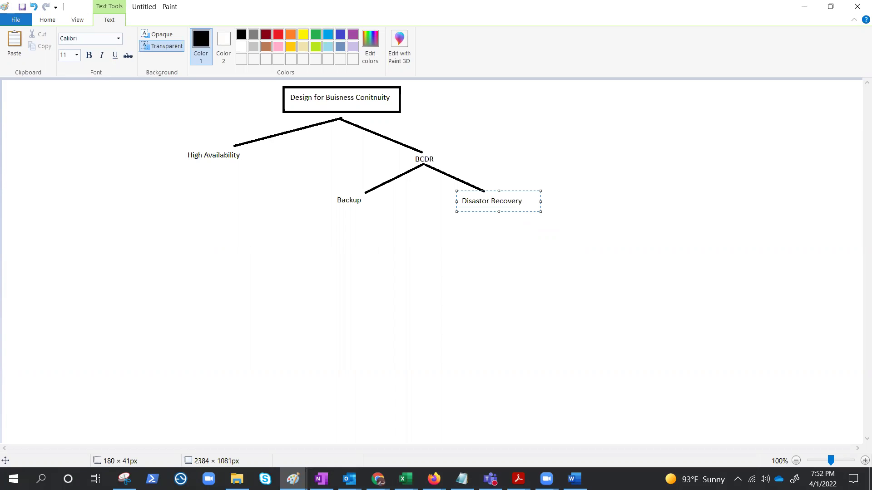
click(190, 279)
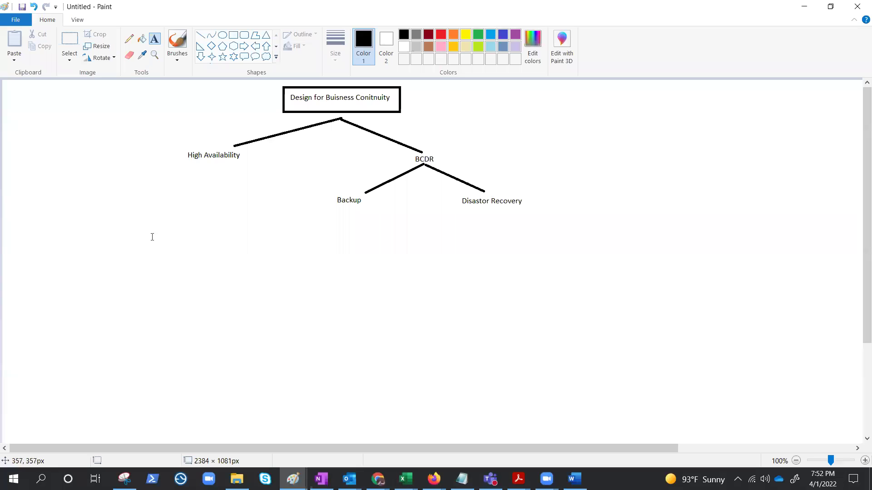
Draw a large text box below the tree and paste the bold workloads-and-usage question from Word
drag(145, 232, 328, 399)
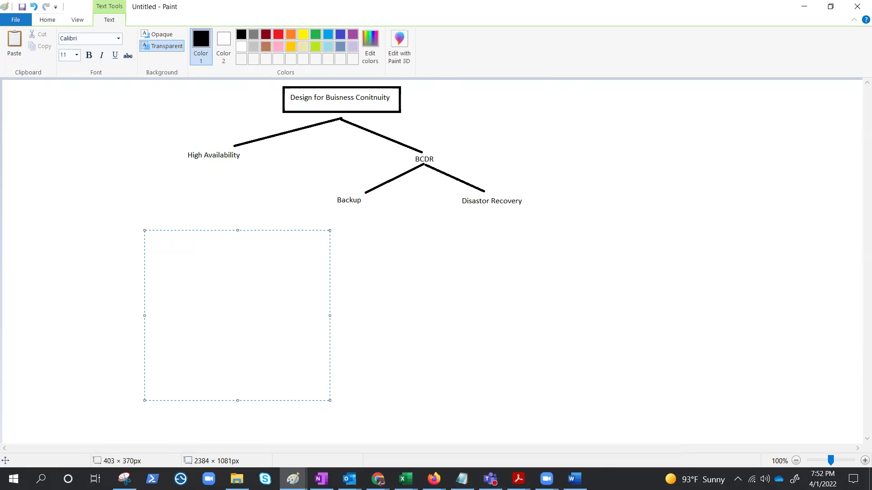
key(alt+Tab)
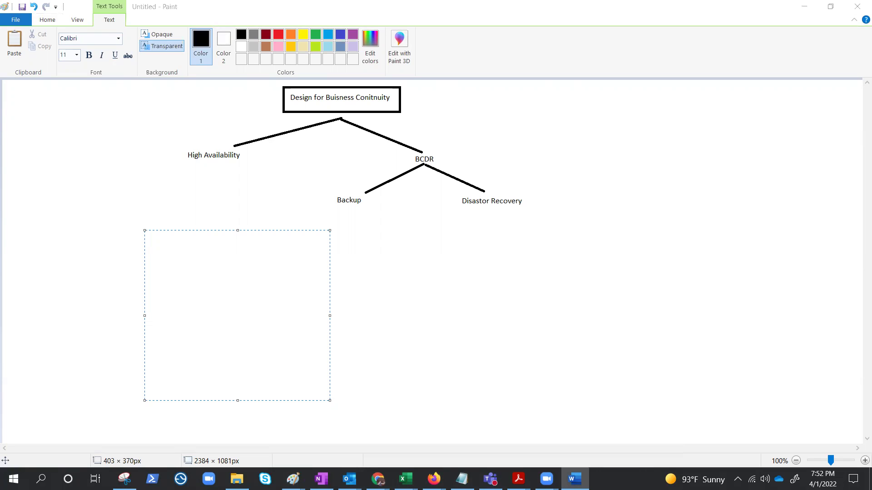
click(183, 255)
text(What are your workloads and their usage?)
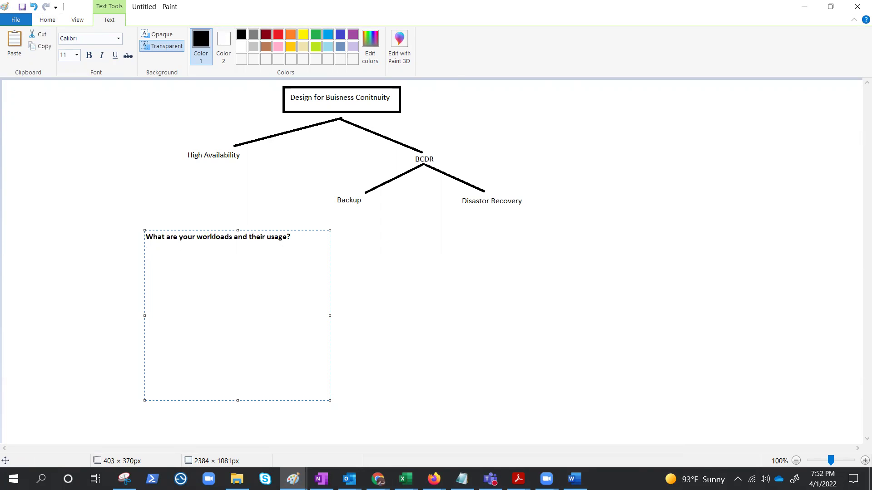
key(alt+Tab)
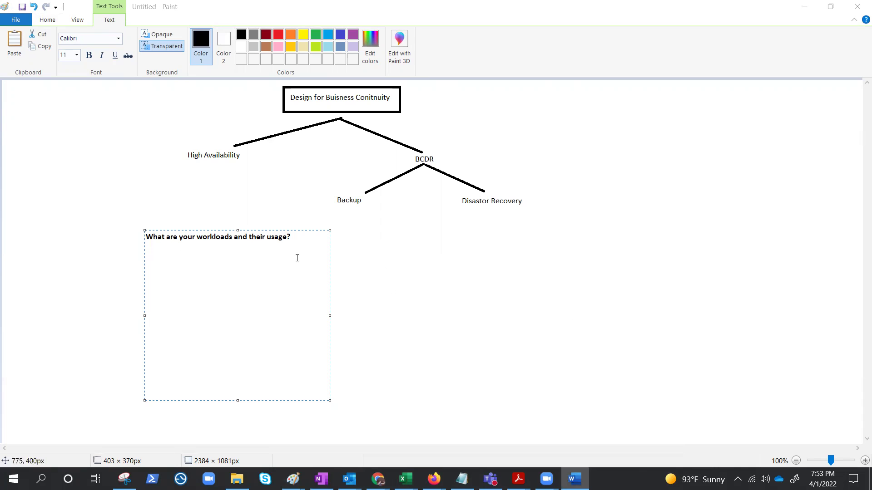
key(alt+Tab)
List Usage Pattern, Availbility metrics, recovery metrics, availability targets and sla on separate lines
text(Usage Pattern)
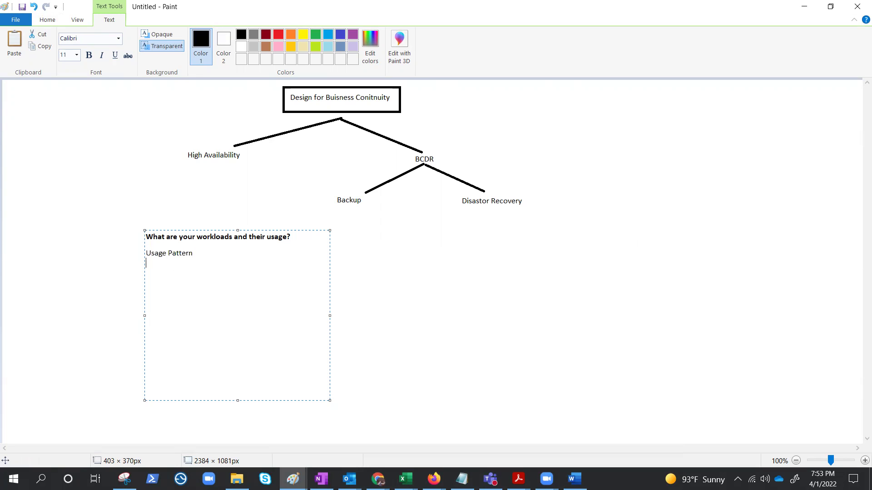
key(Return)
key(Return)
text(Avail)
key(BackSpace)
text(bility metrics)
key(Return)
text(recovery metrics)
key(Return)
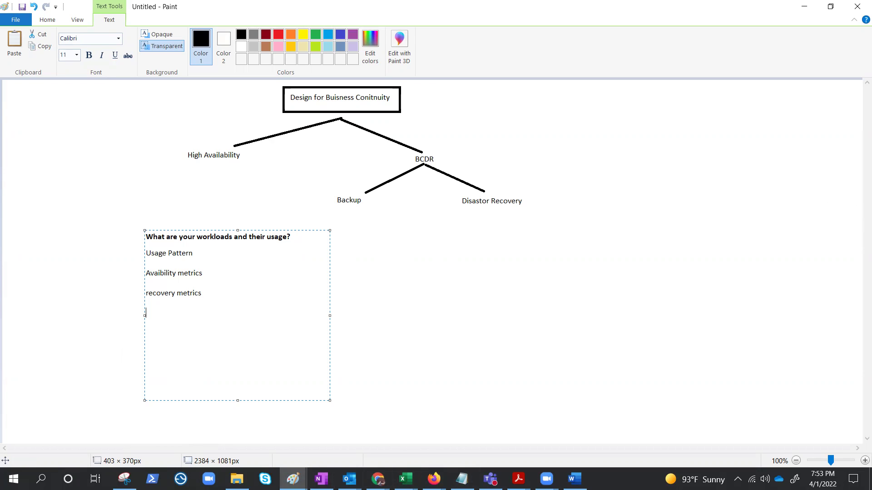
text(availability targets)
key(Return)
key(Return)
text(sla)
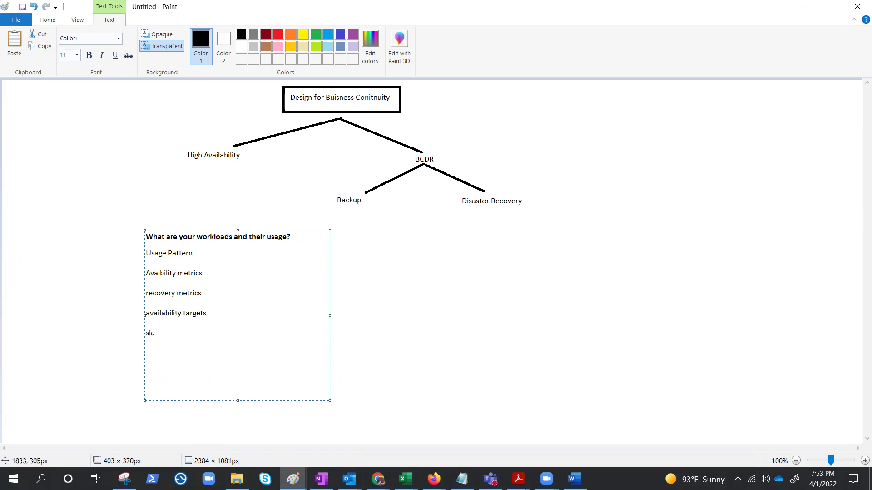
Bold the lines from Usage Pattern to sla and append ' ?' to each item
mouse_move(168, 337)
mouse_down()
mouse_move(145, 314)
mouse_move(146, 253)
mouse_up()
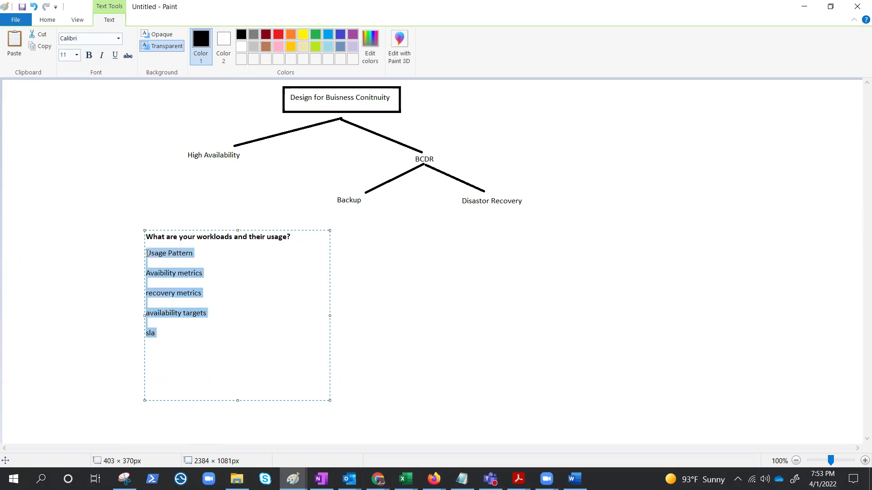
click(89, 55)
click(303, 321)
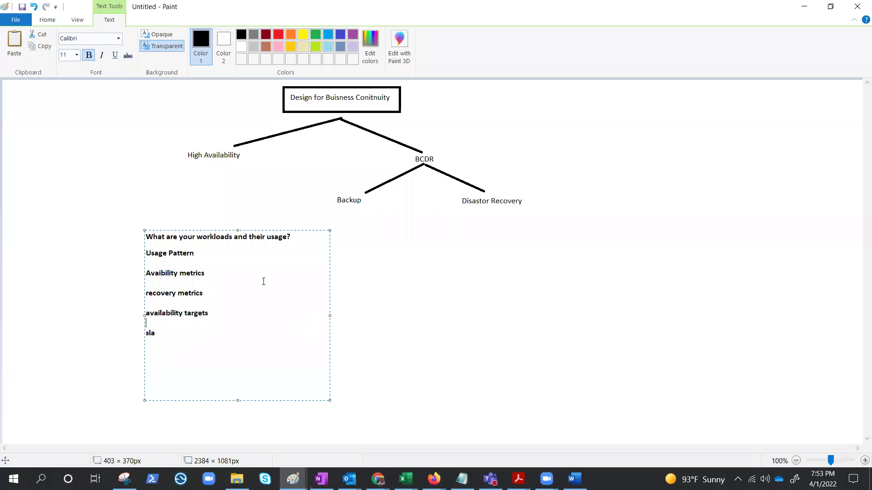
text(? ???sla ?)
key(alt+Tab)
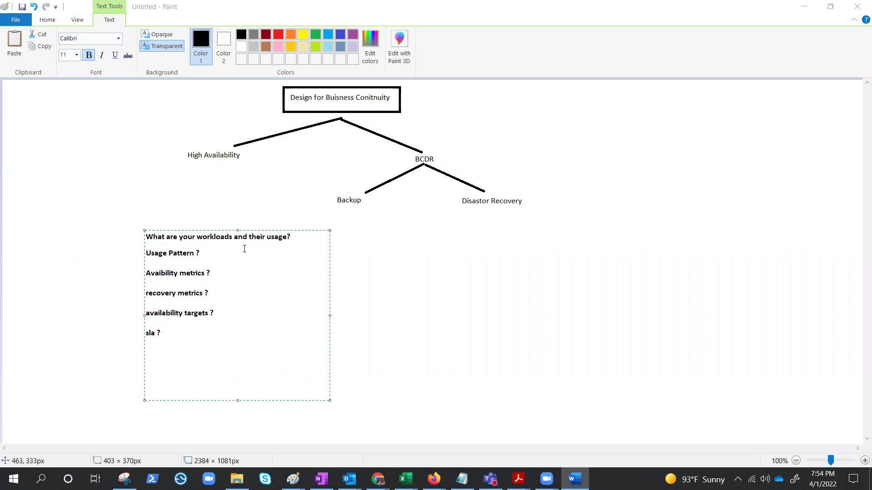
key(alt+Tab)
click(293, 236)
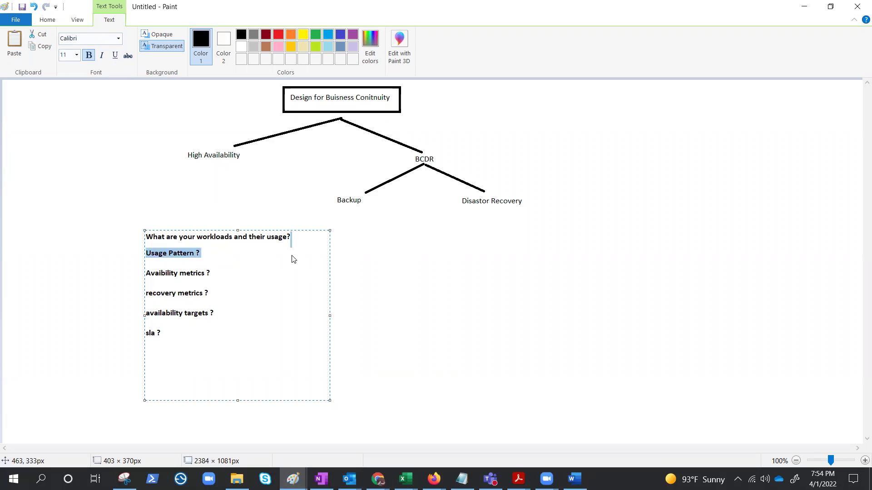
click(285, 260)
drag(187, 237, 292, 237)
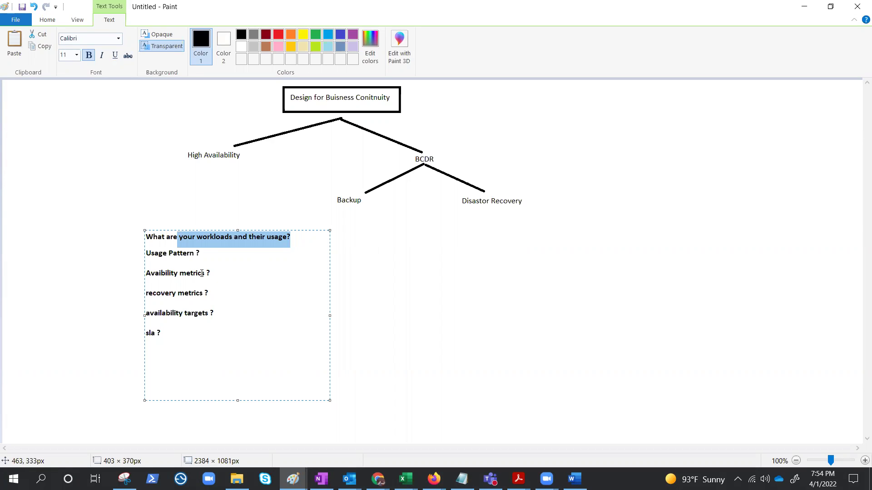
click(207, 254)
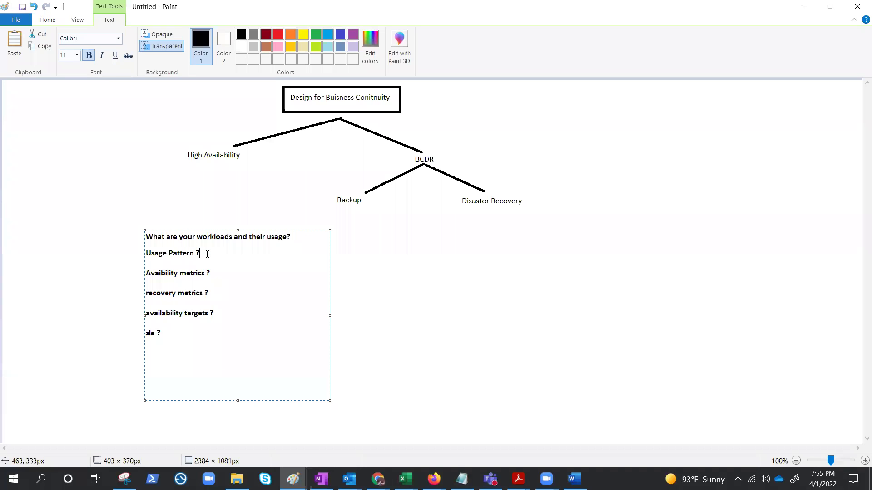
click(218, 274)
drag(222, 295, 142, 294)
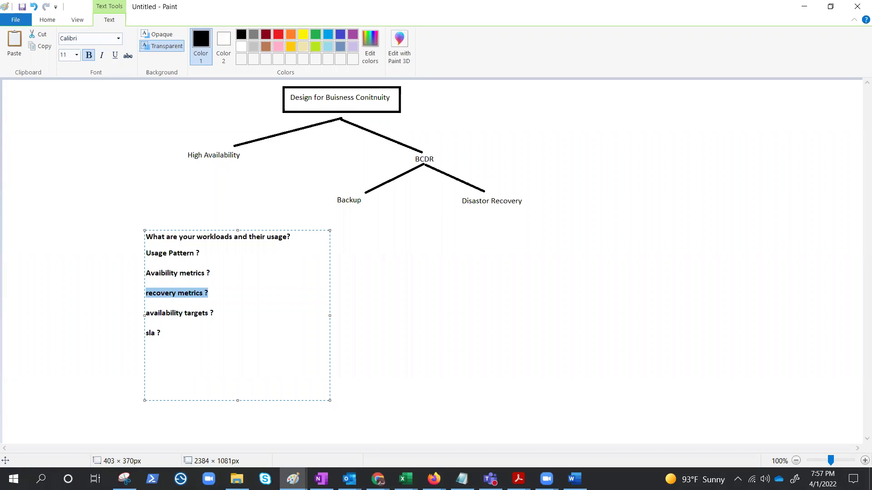
click(219, 315)
key(shift+Right)
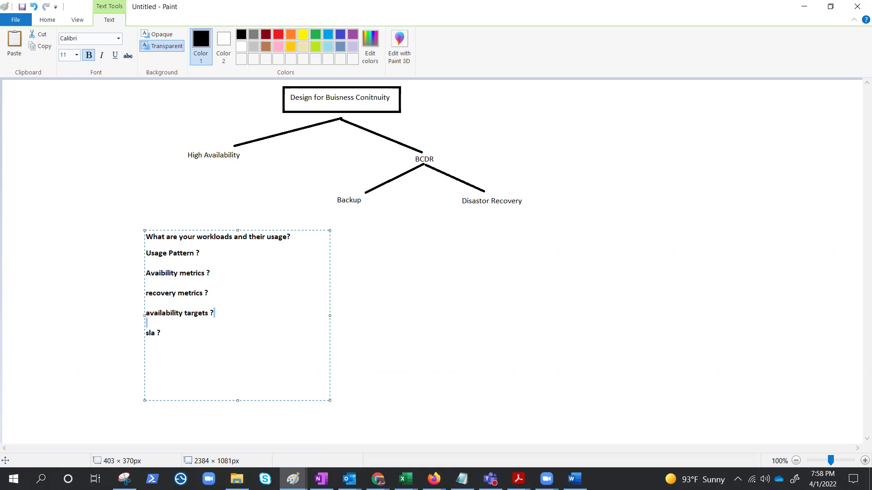
drag(161, 334, 137, 335)
Commit the bold question list, ending in 'sla ?', onto the canvas below the tree
click(276, 337)
drag(183, 336, 143, 241)
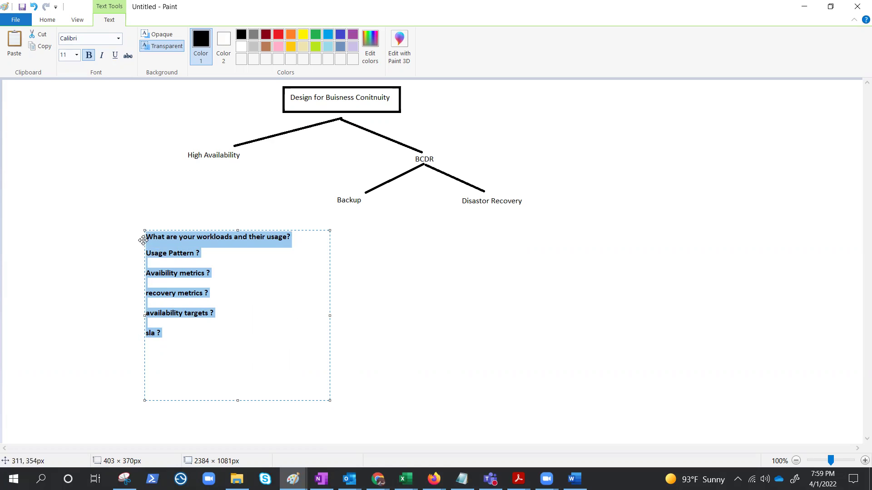
click(457, 263)
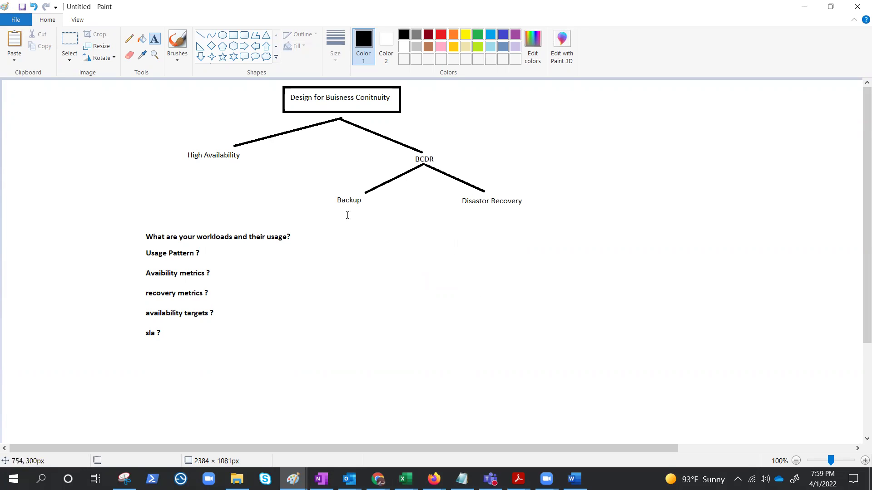
Type 'Azure Back-up', 'Cloud native' and 'ST LT' on separate lines in a box right of the questions
drag(391, 239, 523, 265)
text(Azure )
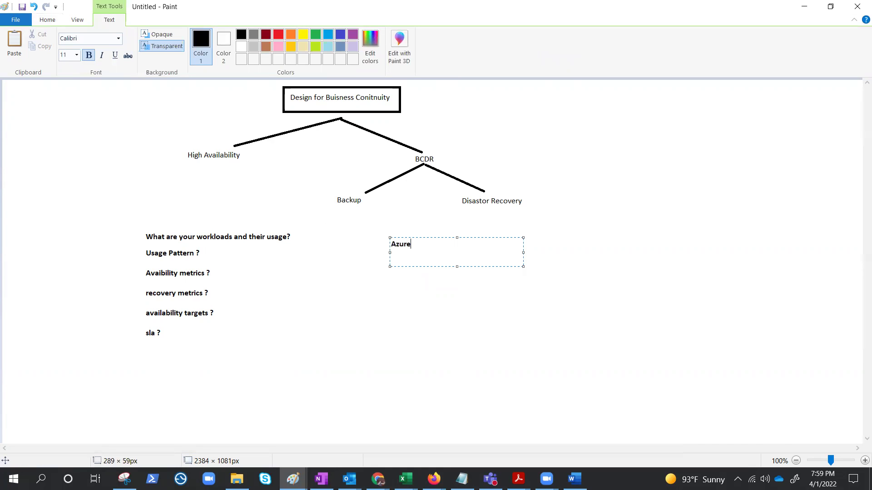
text(Back-up)
key(Return)
text(Cloud natibe)
key(Return)
key(BackSpace)
key(BackSpace)
key(BackSpace)
text(ve)
key(Return)
text(ST LT)
key(Return)
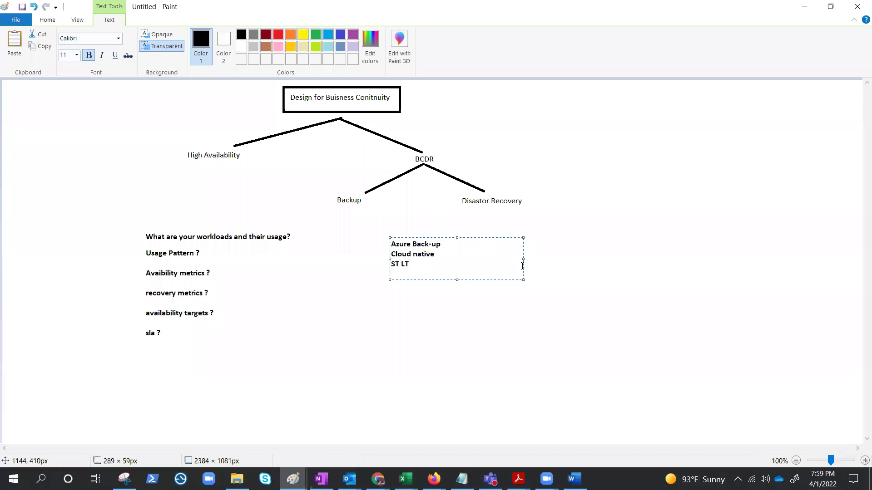
key(Return)
Type 'On-prem, azure vm, azure file share, sql on vm, sap hana vm,' into the note
text(On-prem, azure vm,)
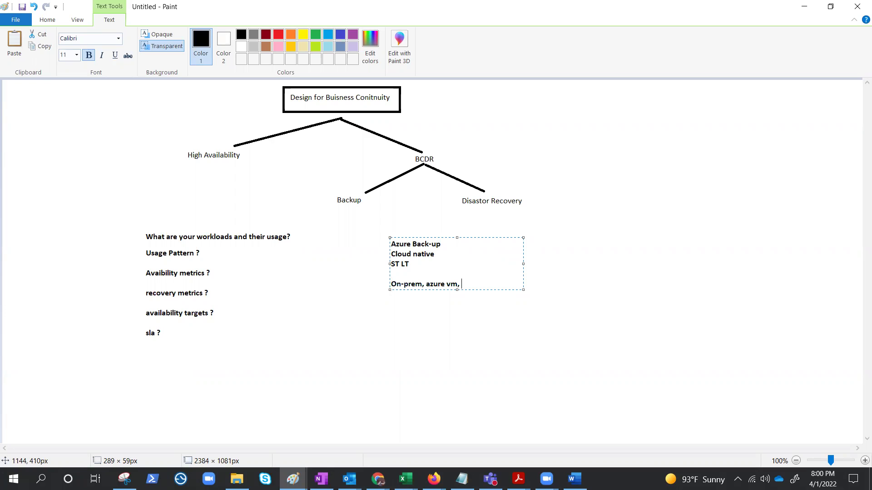
text( azure file share , sql on vm)
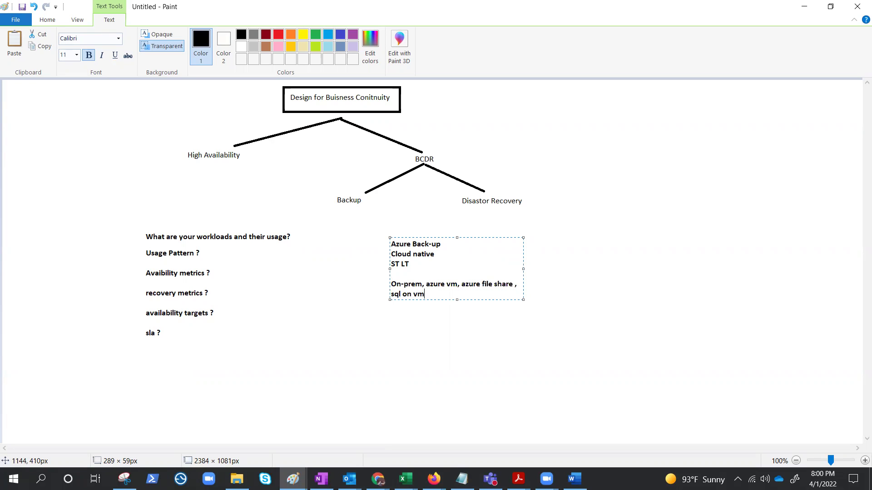
text(, sap hana vm,)
Commit the workloads note and start a 'Vault' text box to the right of the tree
click(350, 346)
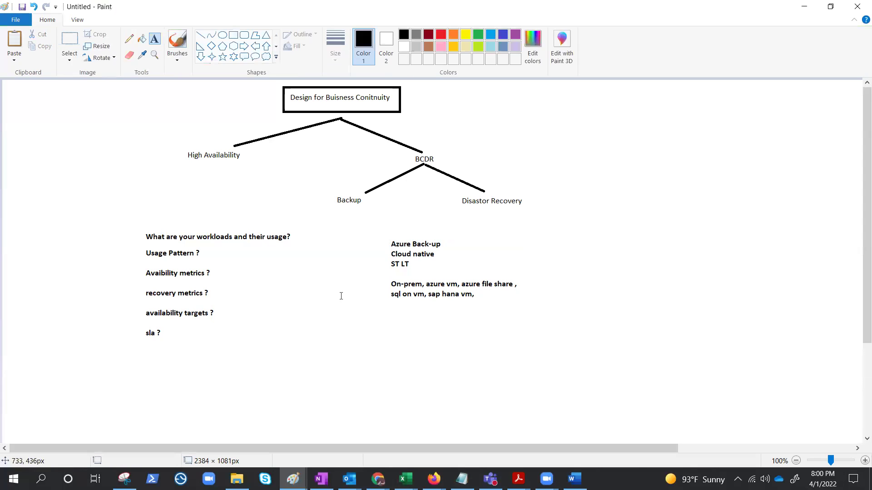
drag(613, 143, 723, 188)
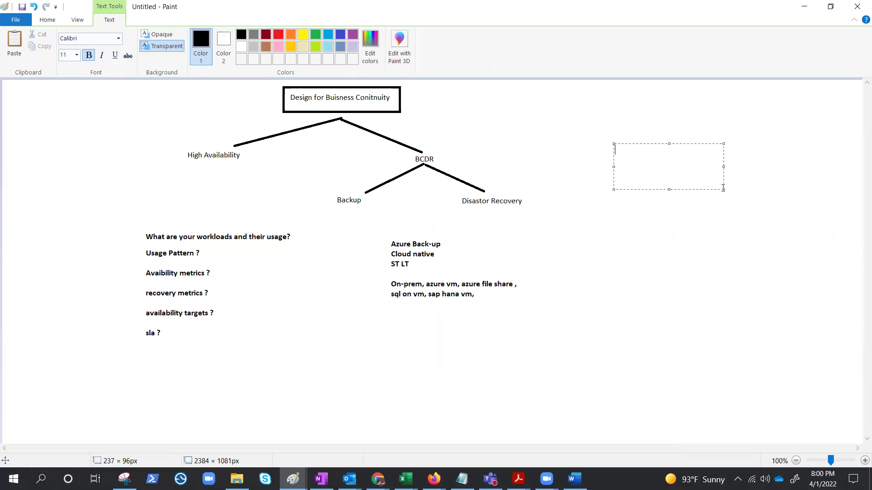
text(Vault)
key(Return)
Enlarge the Vault box and add Sub, Az-policy, RBAC and 'redundancy - LRS and GRS' lines
drag(722, 190, 735, 221)
text(SUS)
key(BackSpace)
key(BackSpace)
text(ub)
key(Return)
text(Az-policy)
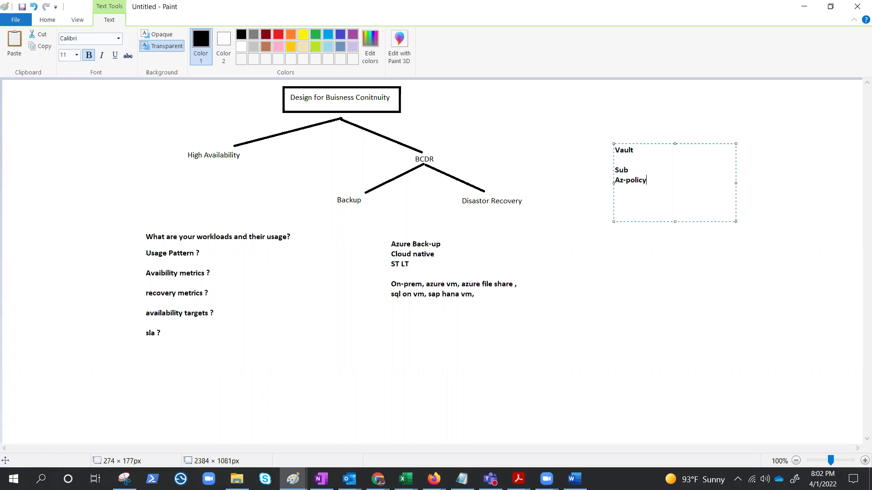
text(RBAC)
key(Return)
text(redundancy - LRS and G)
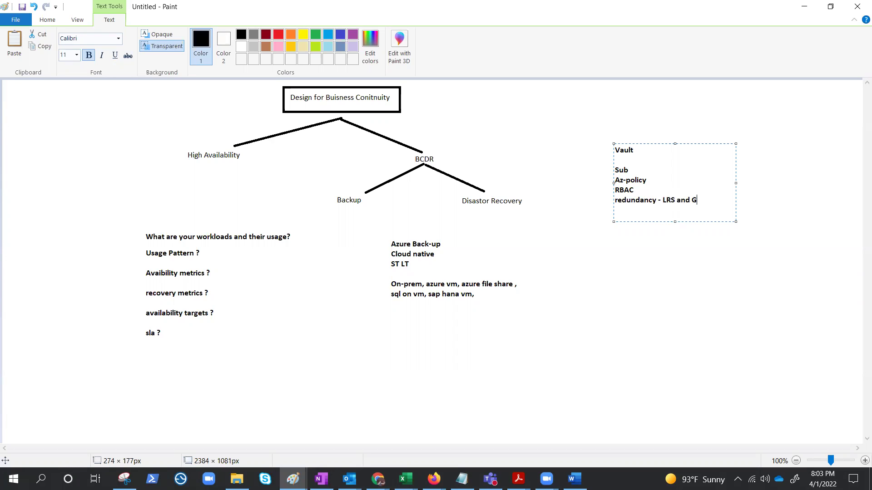
text(RS)
Commit the Vault notes, discard stray empty boxes, and draw a new text area around the Vault notes
drag(126, 222, 307, 363)
click(362, 262)
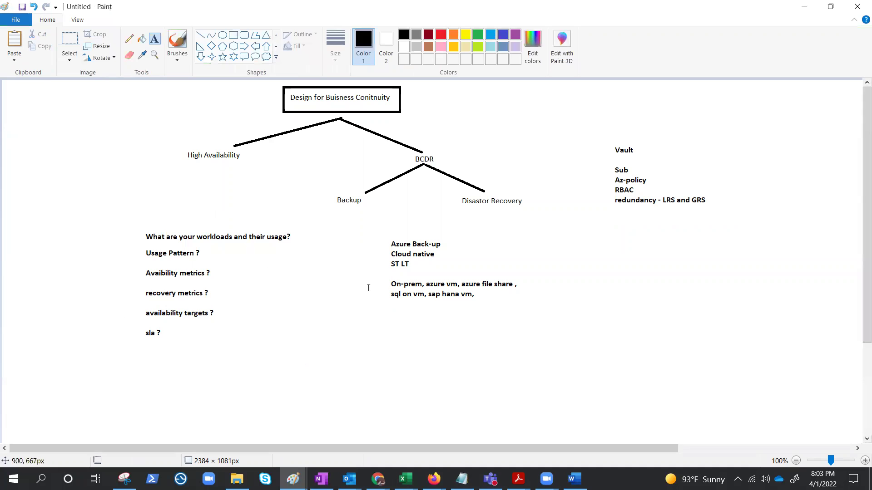
drag(361, 214, 520, 350)
click(580, 344)
drag(581, 124, 738, 238)
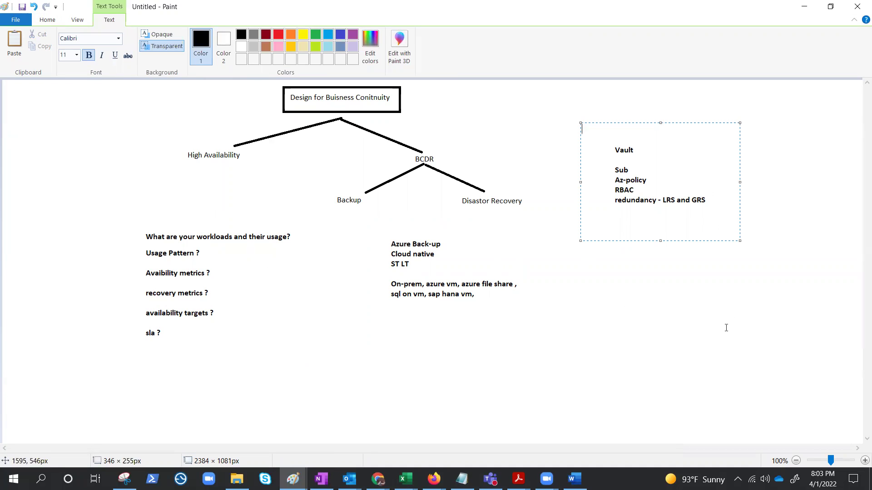